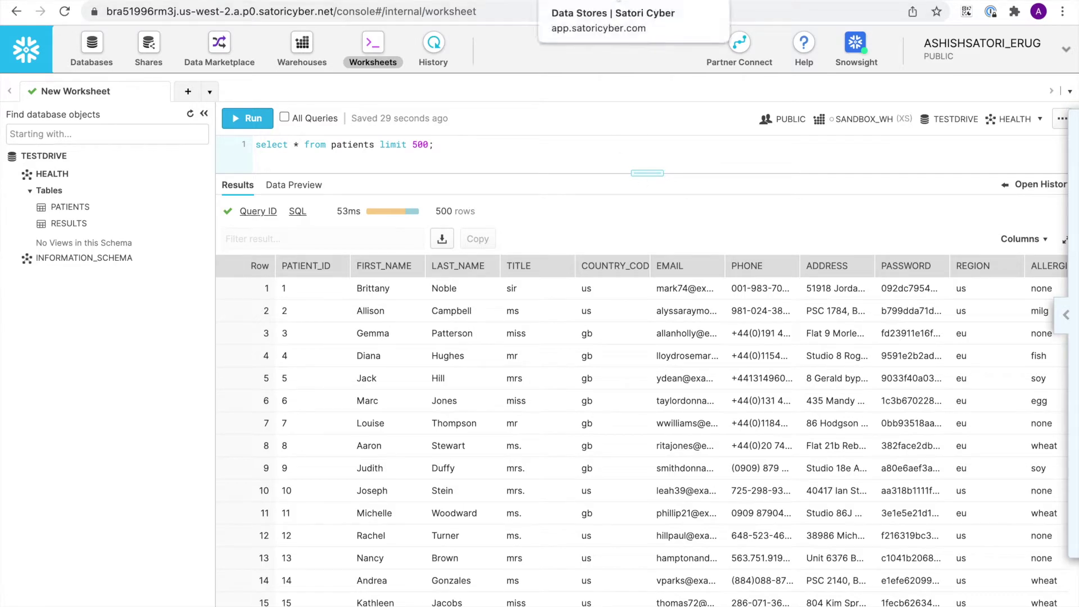
Step: Switch to the Satori console and review the existing masking profiles and the preconfigured profile templates
{"action": "key", "text": "ctrl+Tab"}
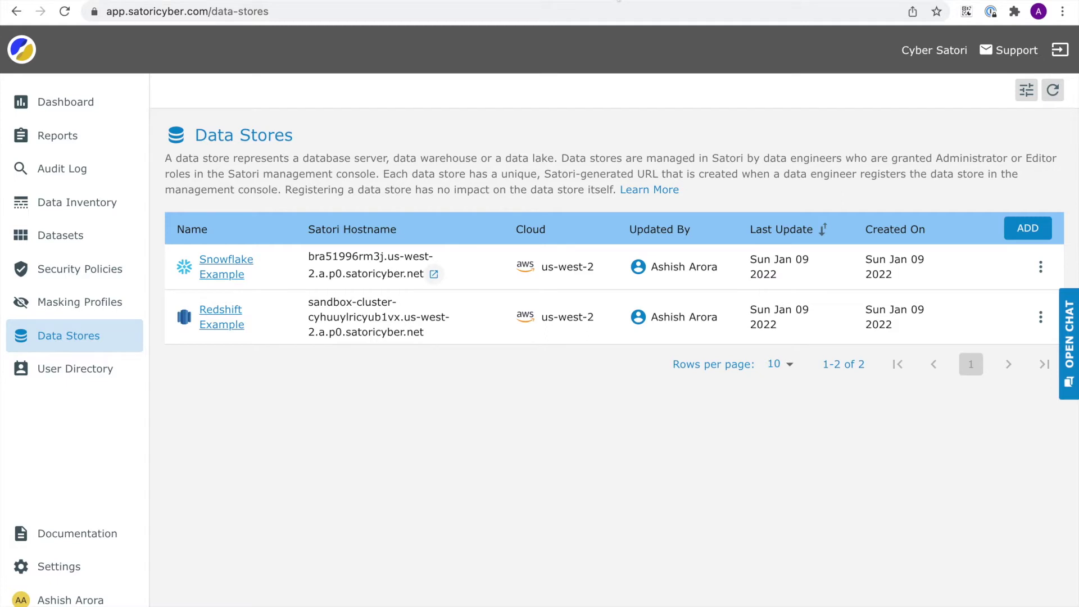
{"action": "left_click", "coordinate": [63, 302]}
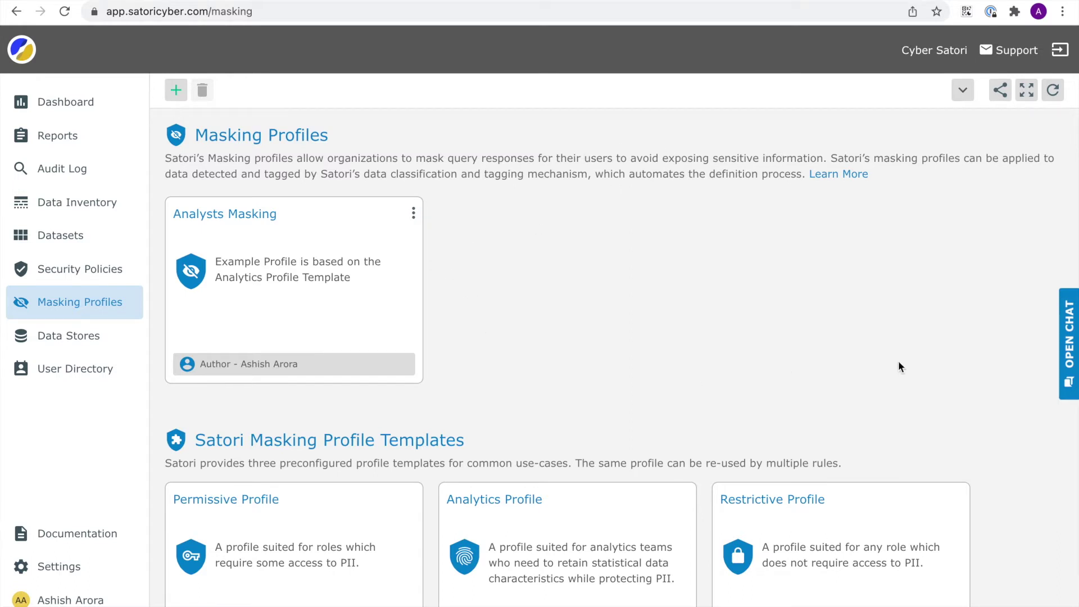
{"action": "scroll", "coordinate": [898, 366], "scroll_direction": "down", "scroll_amount": 1}
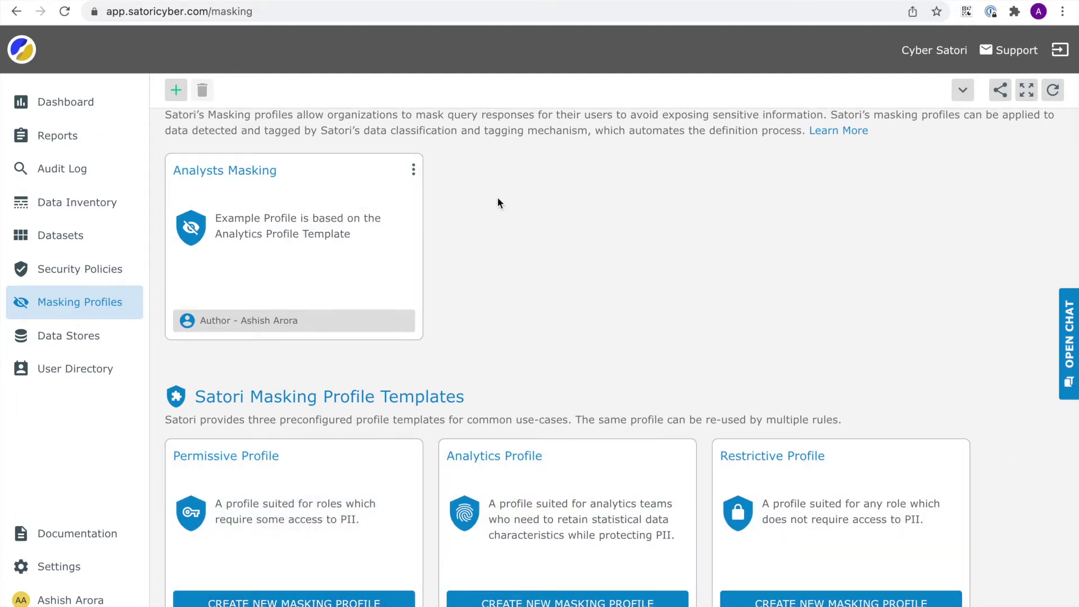
{"action": "scroll", "coordinate": [497, 203], "scroll_direction": "up", "scroll_amount": 1}
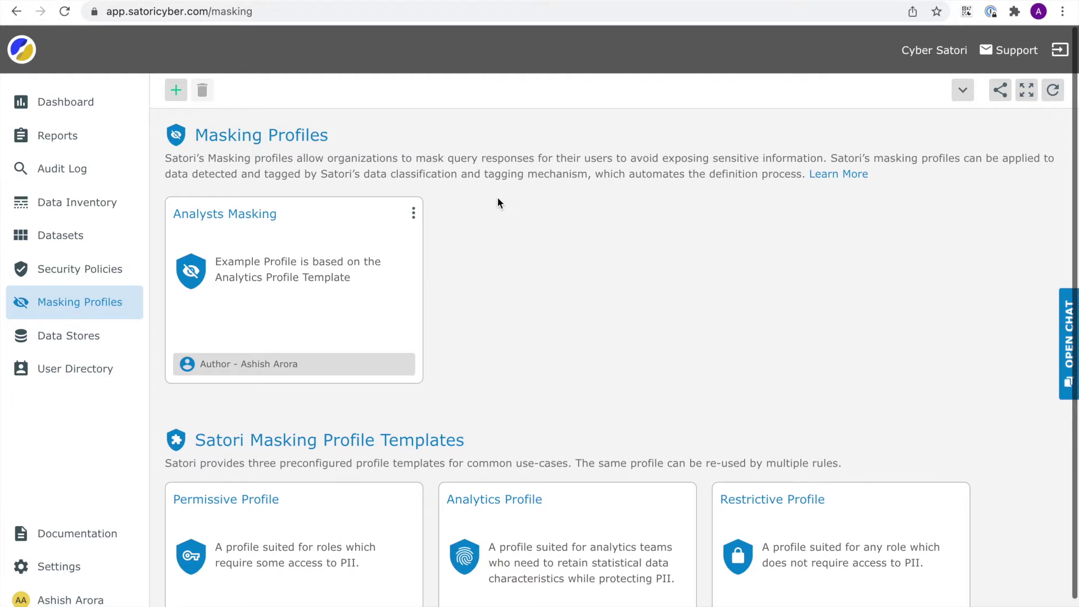
Step: Examine the Analysts Masking profile's conditions and the masking actions offered for Address, keeping hash, and close the profile
{"action": "left_click", "coordinate": [413, 213]}
{"action": "left_click", "coordinate": [408, 241]}
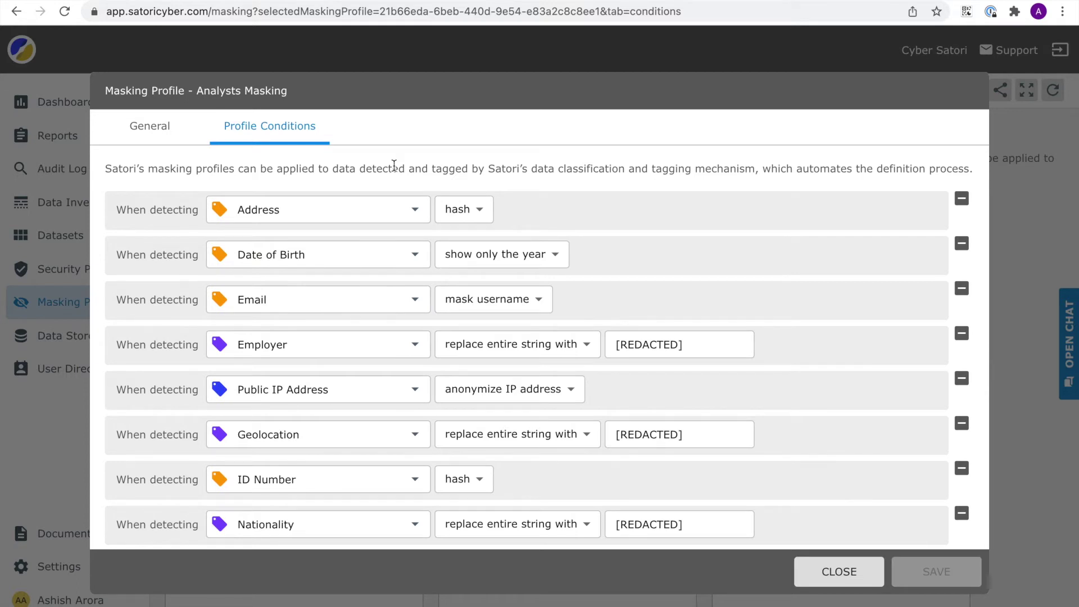
{"action": "left_click", "coordinate": [486, 216]}
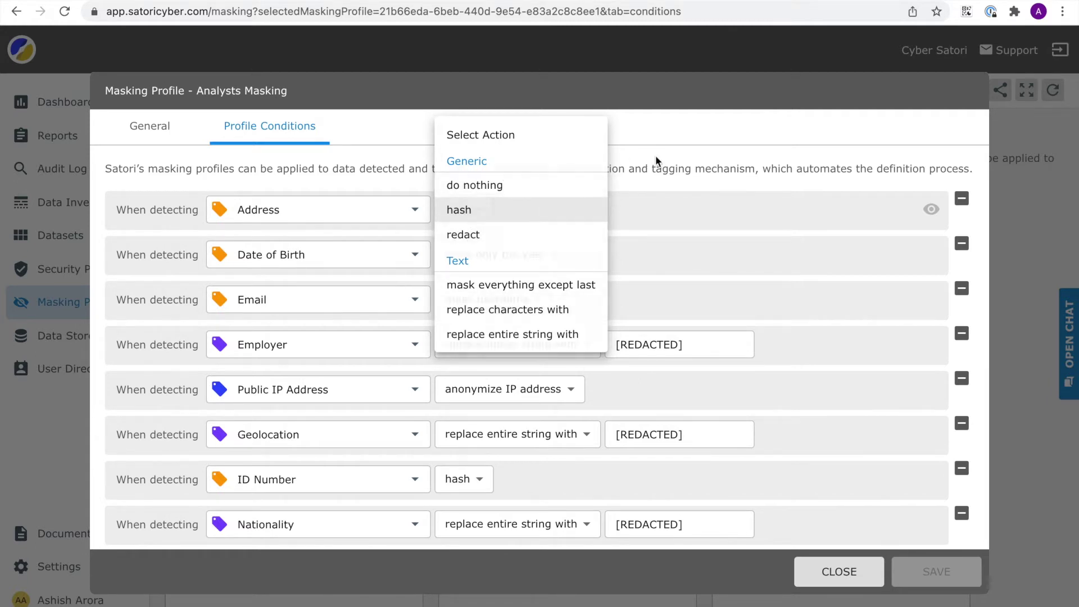
{"action": "left_click", "coordinate": [508, 210]}
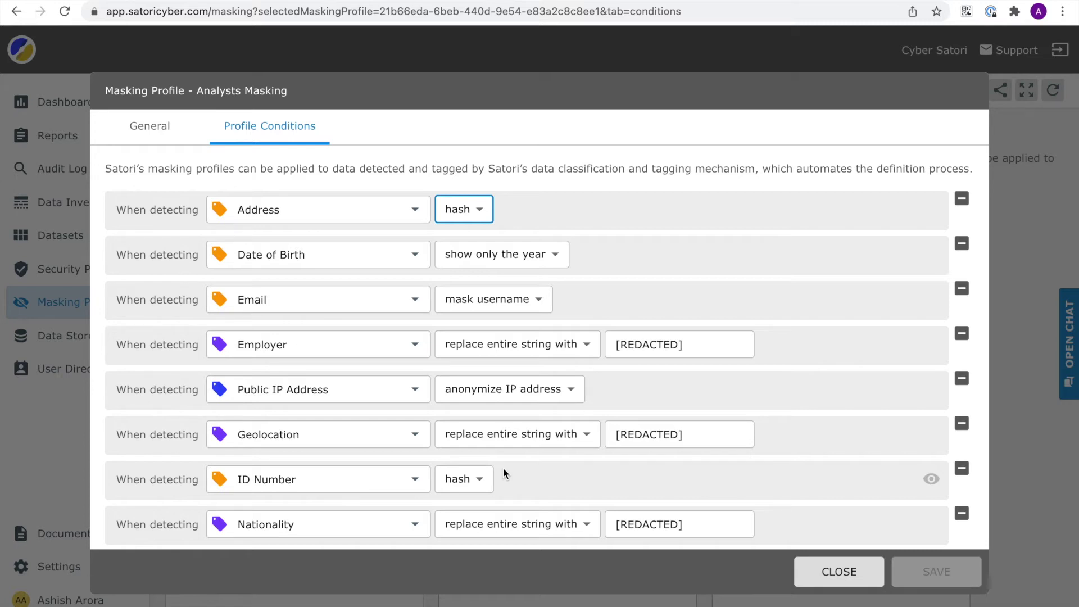
{"action": "left_click", "coordinate": [839, 571]}
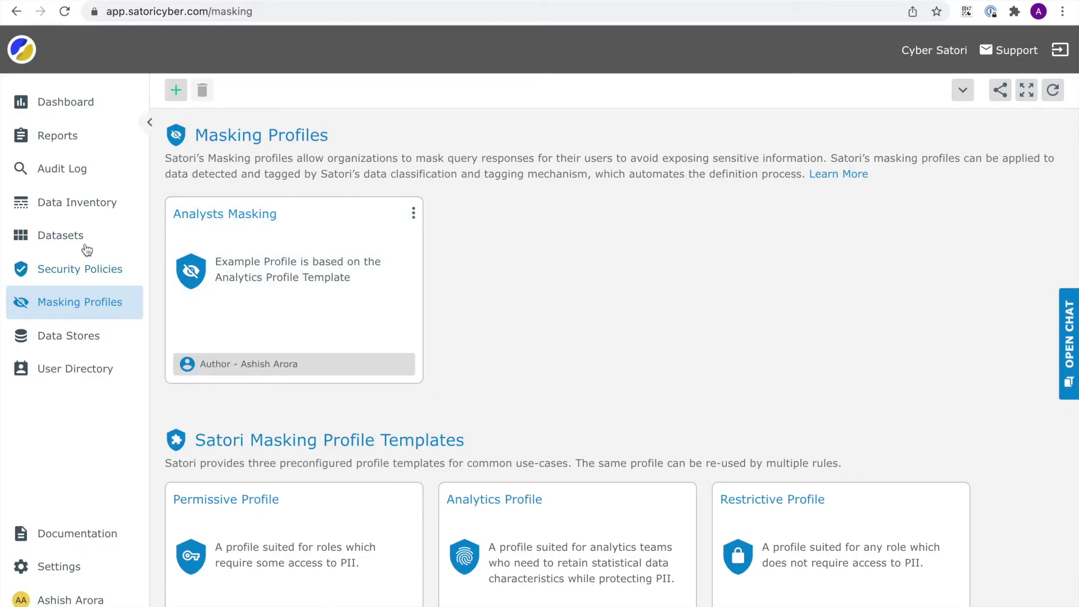
Step: Open the Patient PII Data Protection security policy and review its general, dynamic masking and data filtering settings
{"action": "left_click", "coordinate": [83, 276]}
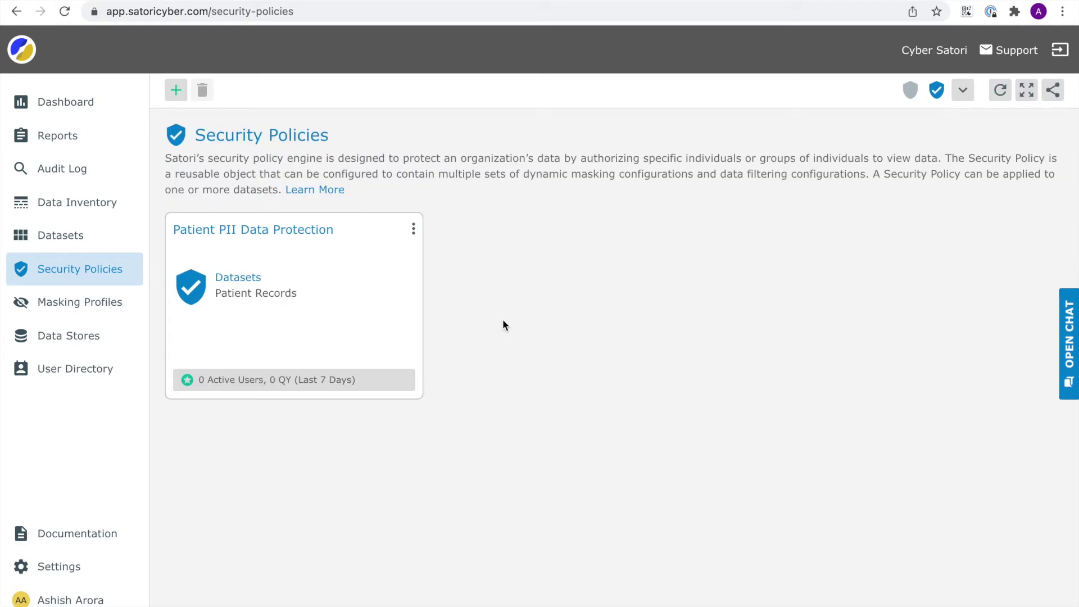
{"action": "left_click", "coordinate": [414, 228]}
{"action": "left_click", "coordinate": [406, 258]}
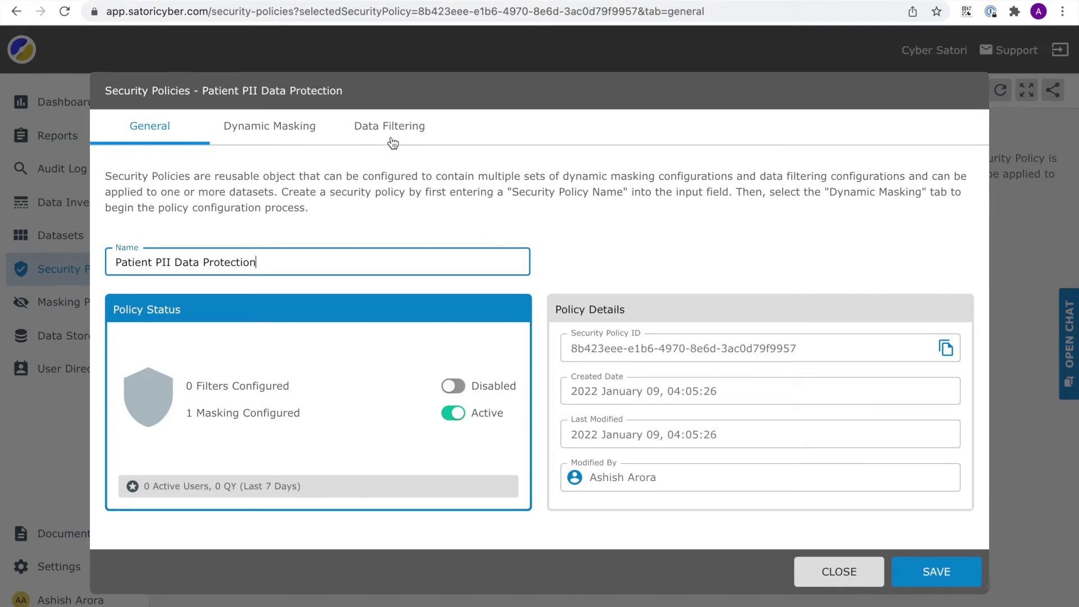
{"action": "left_click", "coordinate": [292, 135]}
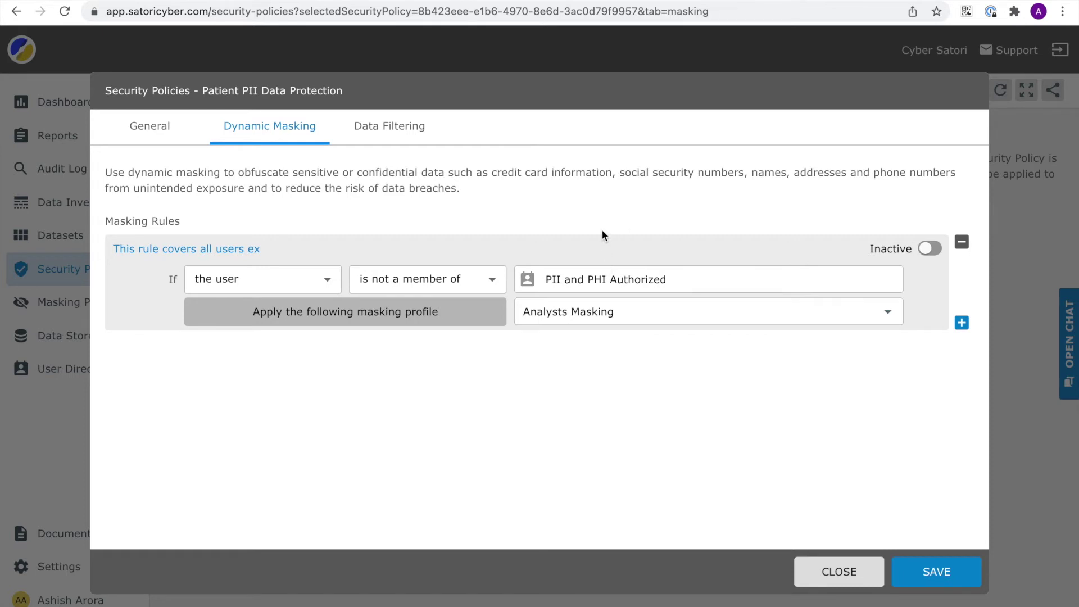
{"action": "left_click", "coordinate": [394, 133]}
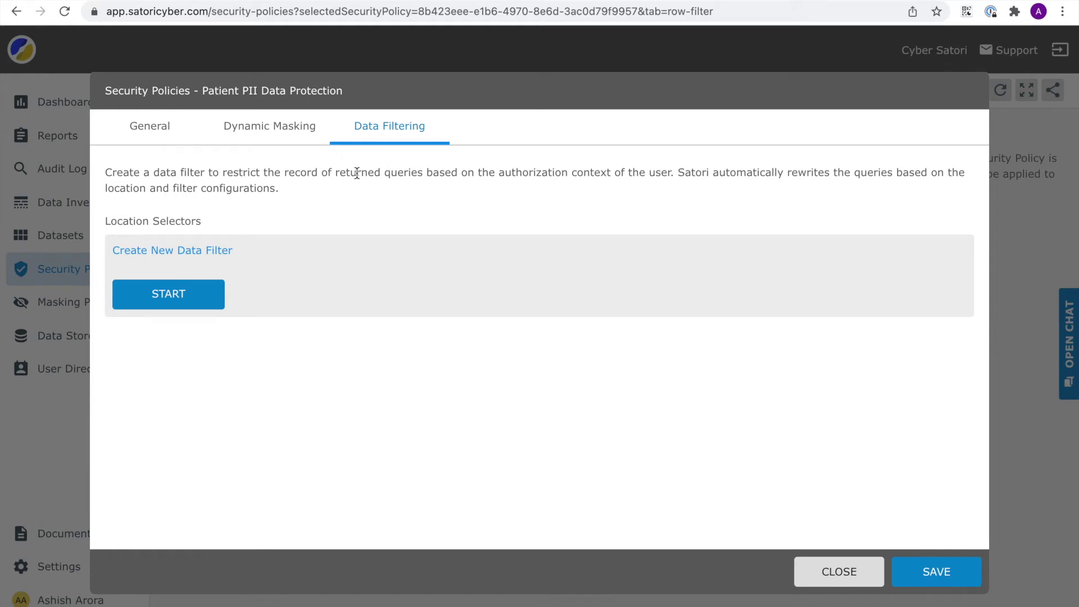
Step: Activate the dynamic masking rule for users outside the PII and PHI Authorized group and save the security policy
{"action": "left_click", "coordinate": [277, 133]}
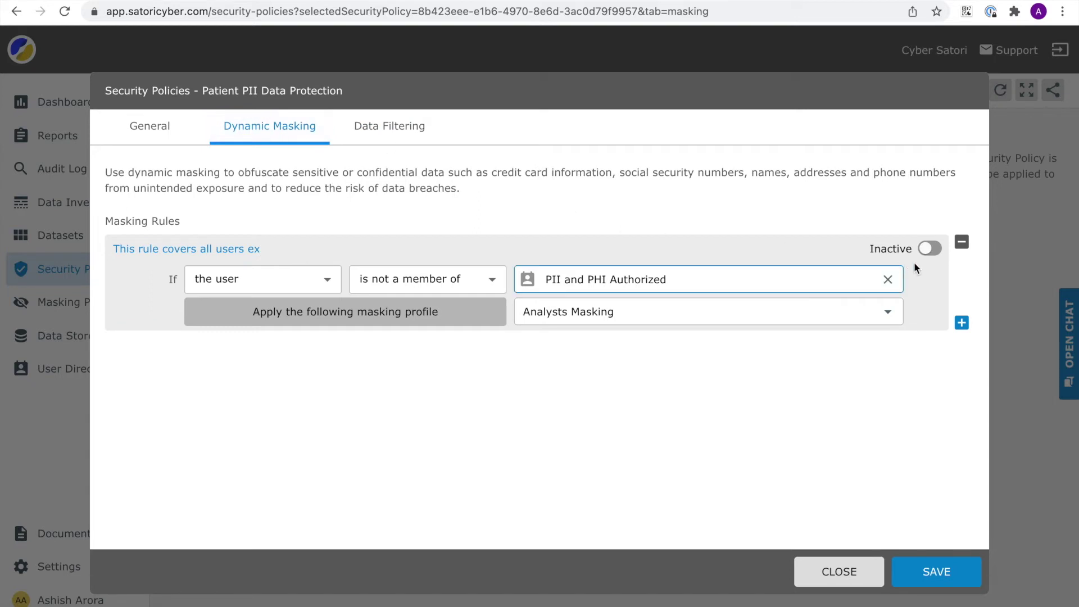
{"action": "left_click", "coordinate": [939, 253]}
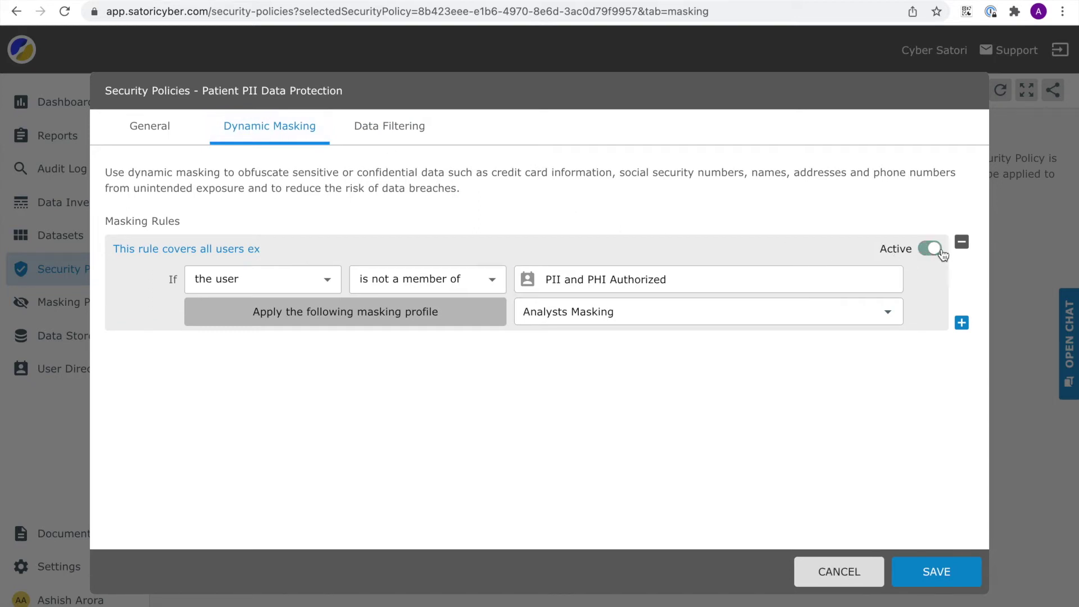
{"action": "left_click", "coordinate": [156, 137]}
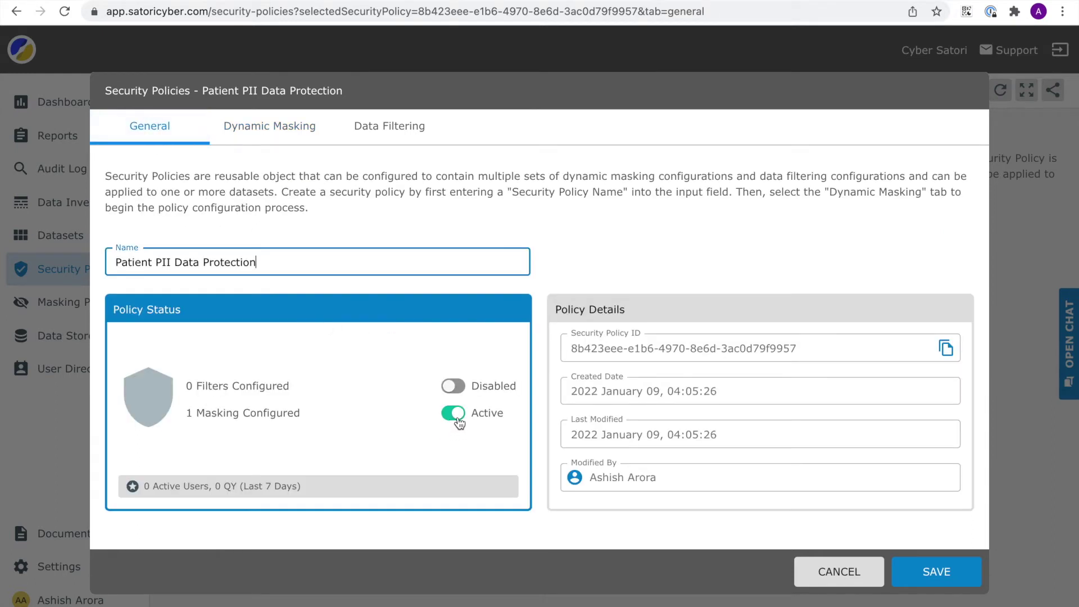
{"action": "left_click", "coordinate": [930, 566]}
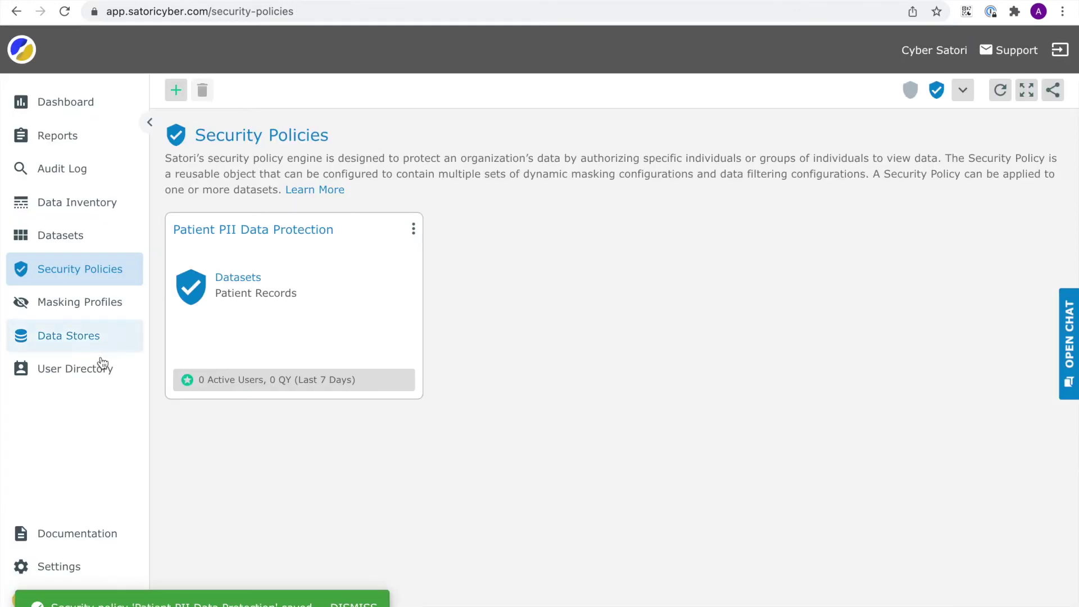
Step: Examine the members of the PII and PHI Authorized group in the user directory
{"action": "left_click", "coordinate": [102, 365]}
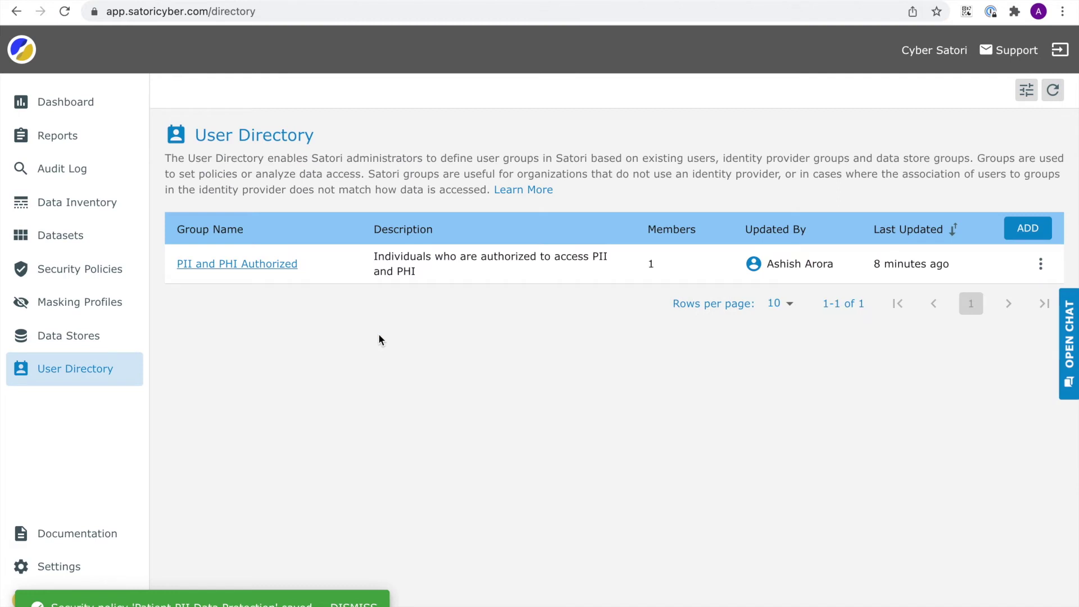
{"action": "left_click", "coordinate": [259, 273]}
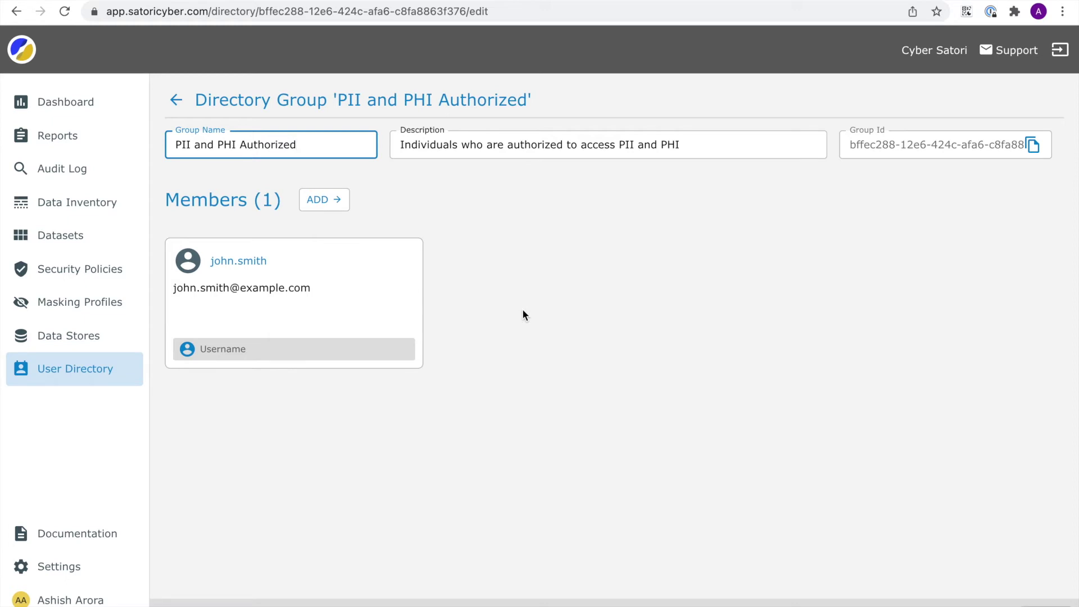
{"action": "mouse_move", "coordinate": [291, 245]}
Step: Open the definition of the Patient Records dataset
{"action": "left_click", "coordinate": [85, 275]}
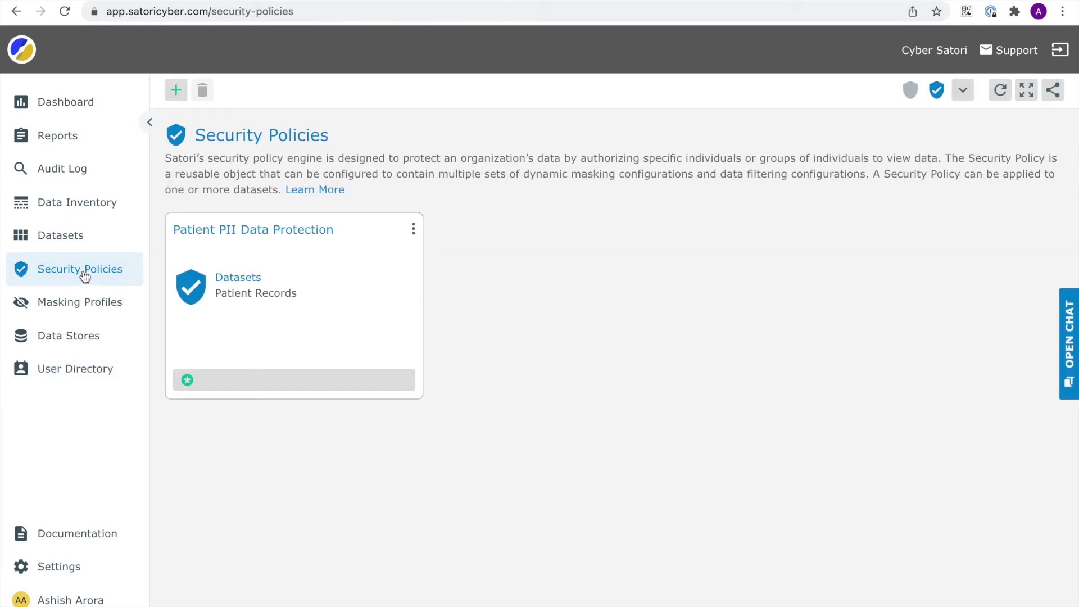
{"action": "left_click", "coordinate": [63, 243]}
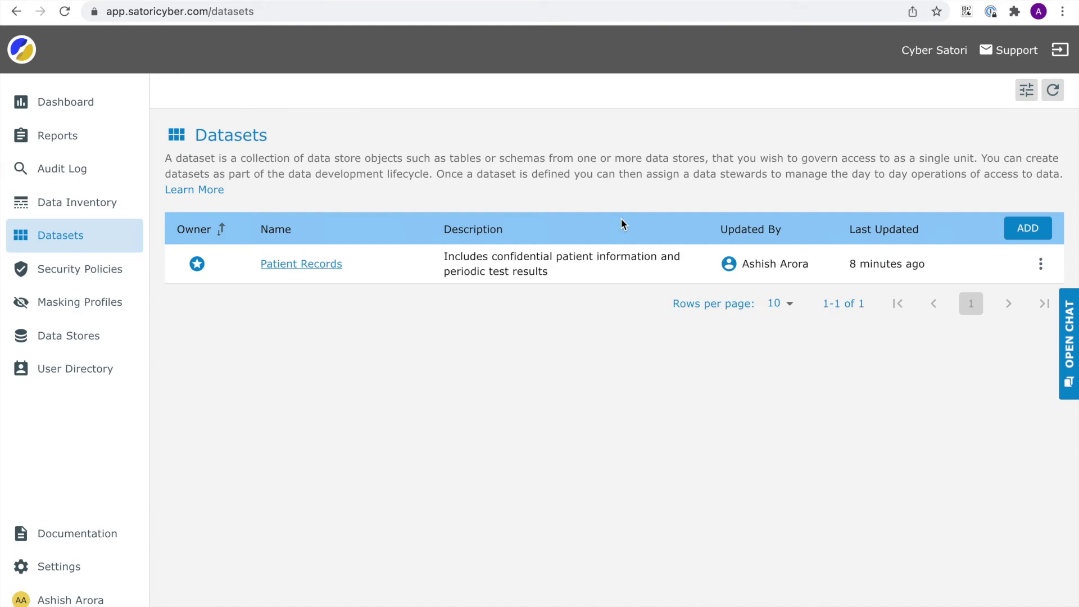
{"action": "left_click", "coordinate": [303, 264]}
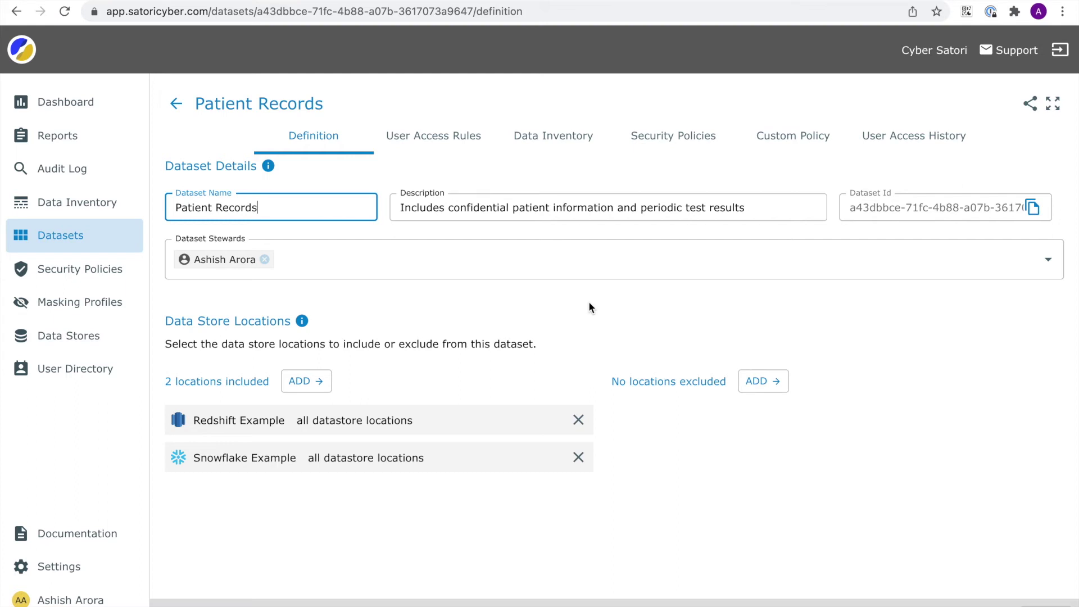
Step: Start including a location from the Snowflake Example data store and examine its database, schema and table options
{"action": "left_click", "coordinate": [317, 386]}
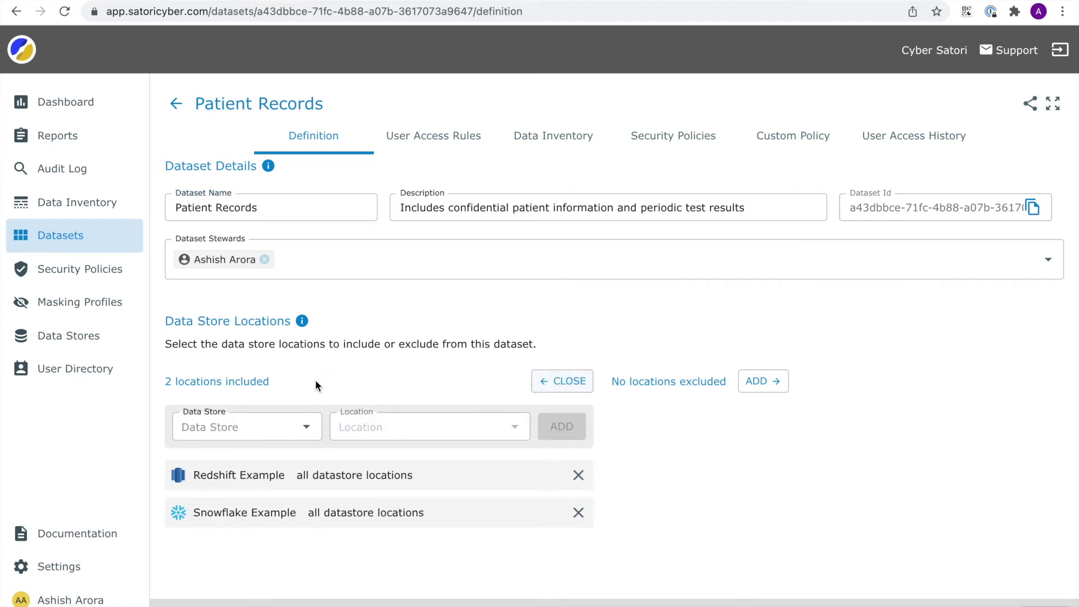
{"action": "left_click", "coordinate": [308, 430]}
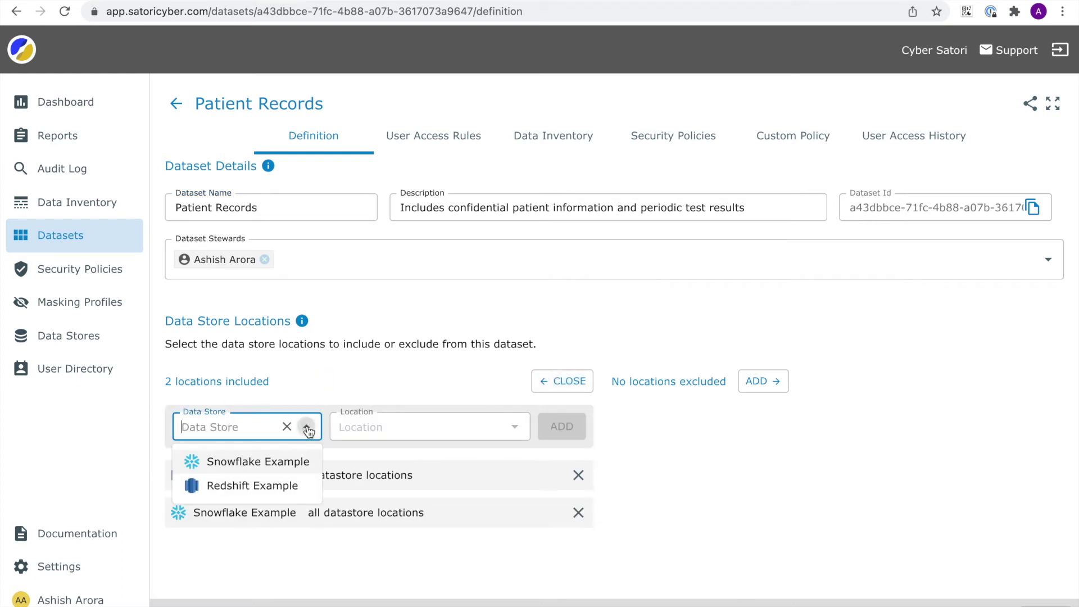
{"action": "left_click", "coordinate": [283, 466]}
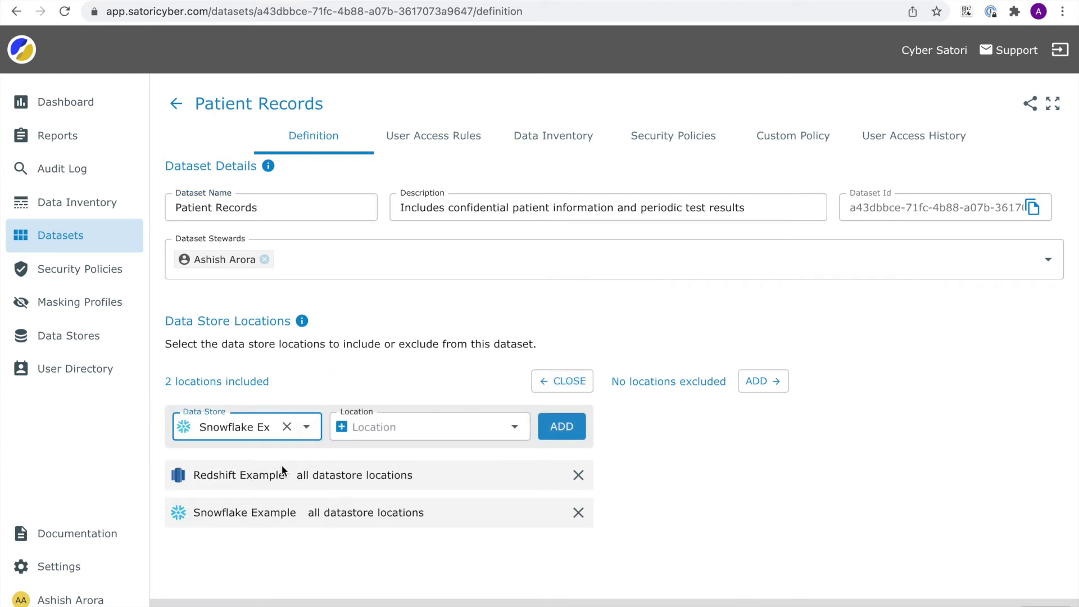
{"action": "left_click", "coordinate": [420, 429]}
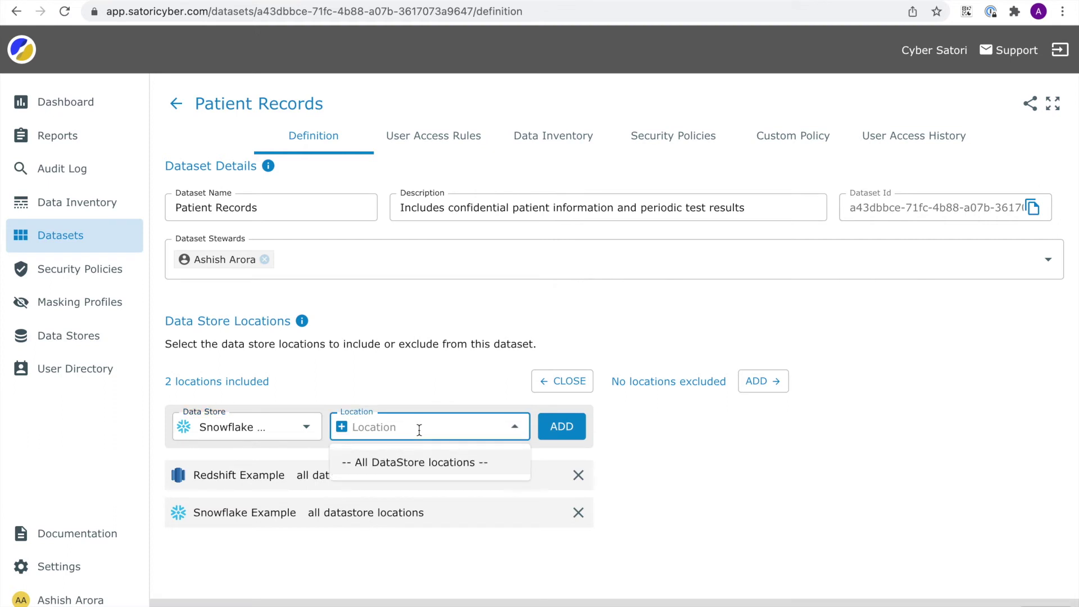
{"action": "left_click", "coordinate": [342, 428]}
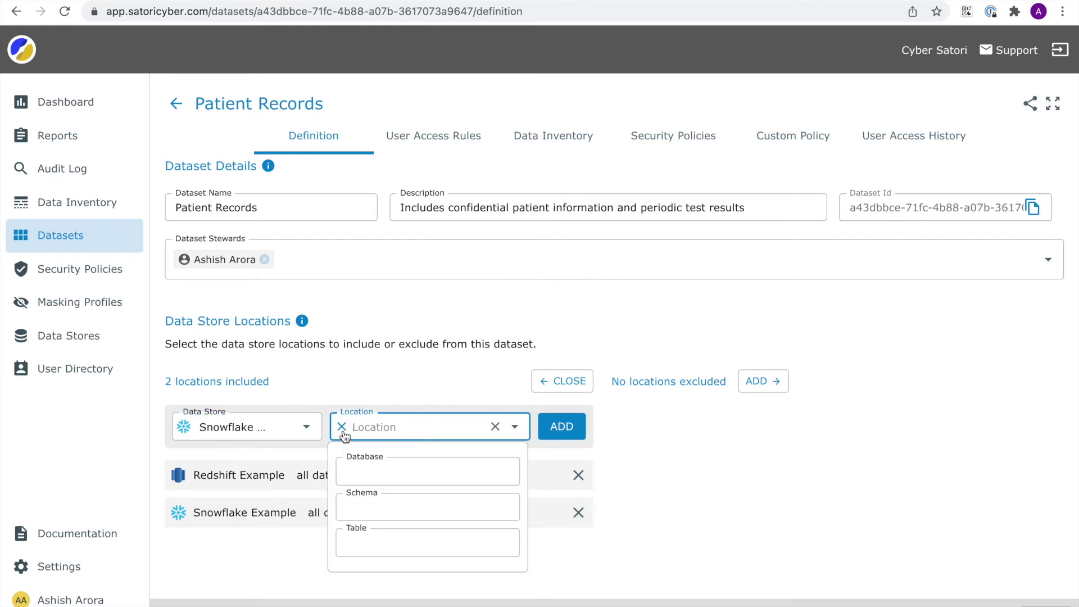
{"action": "left_click", "coordinate": [342, 428]}
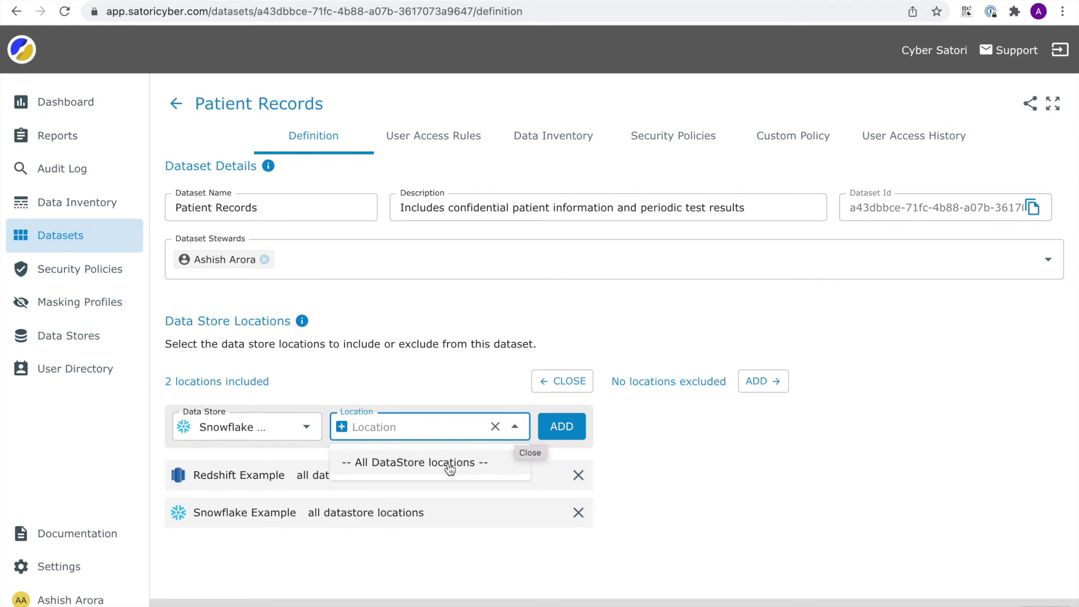
{"action": "left_click", "coordinate": [428, 463]}
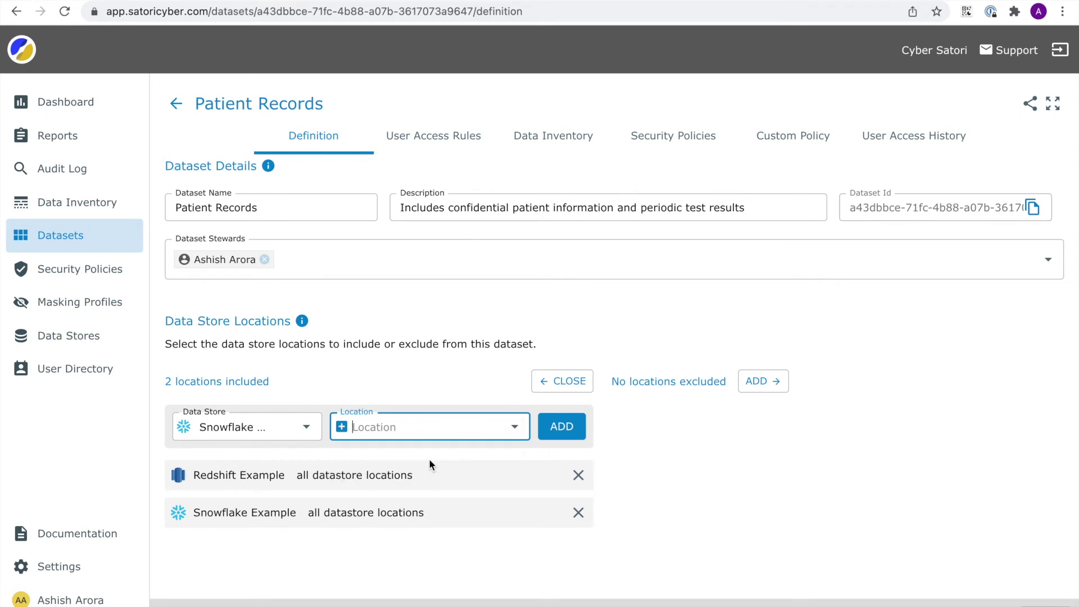
Step: Recheck the location choices for Snowflake Example without adding another location to the dataset
{"action": "left_click", "coordinate": [514, 436]}
{"action": "left_click", "coordinate": [424, 384]}
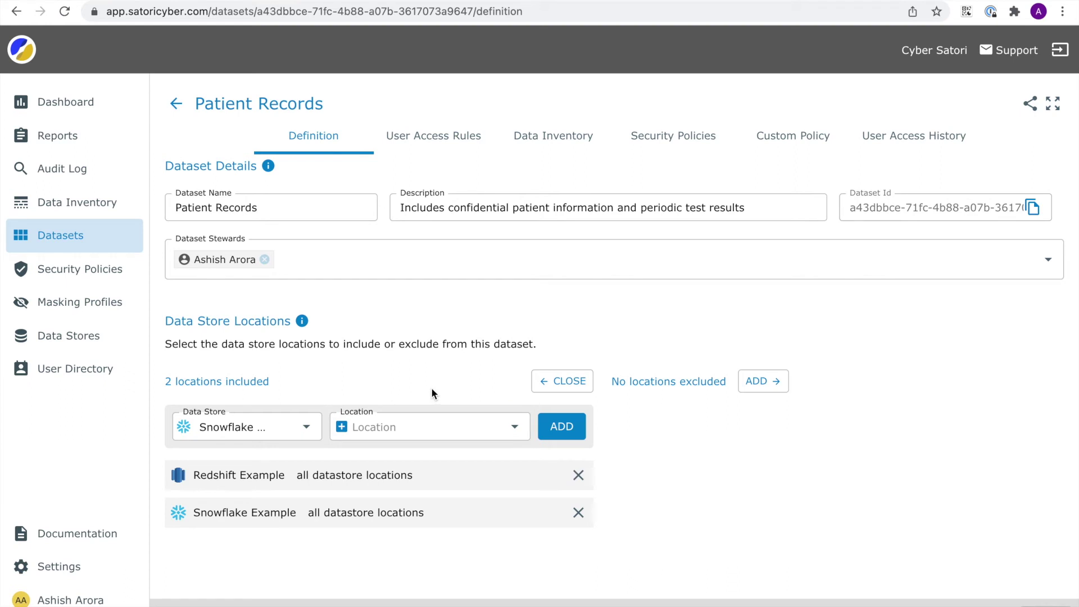
{"action": "left_click", "coordinate": [342, 428]}
{"action": "left_click", "coordinate": [342, 428]}
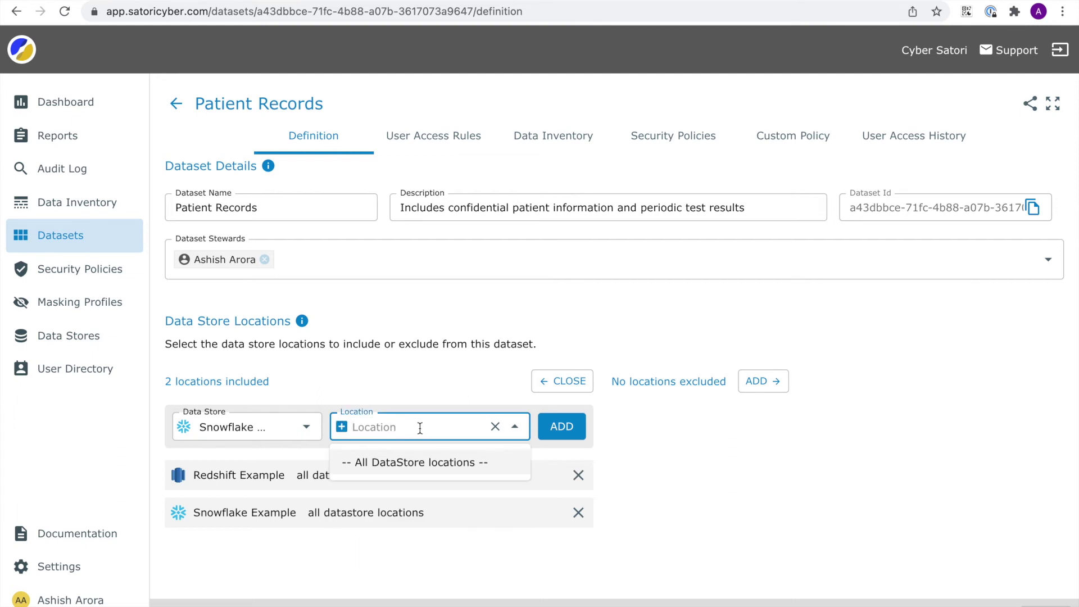
{"action": "left_click", "coordinate": [426, 460]}
{"action": "left_click", "coordinate": [437, 428]}
{"action": "left_click", "coordinate": [484, 364]}
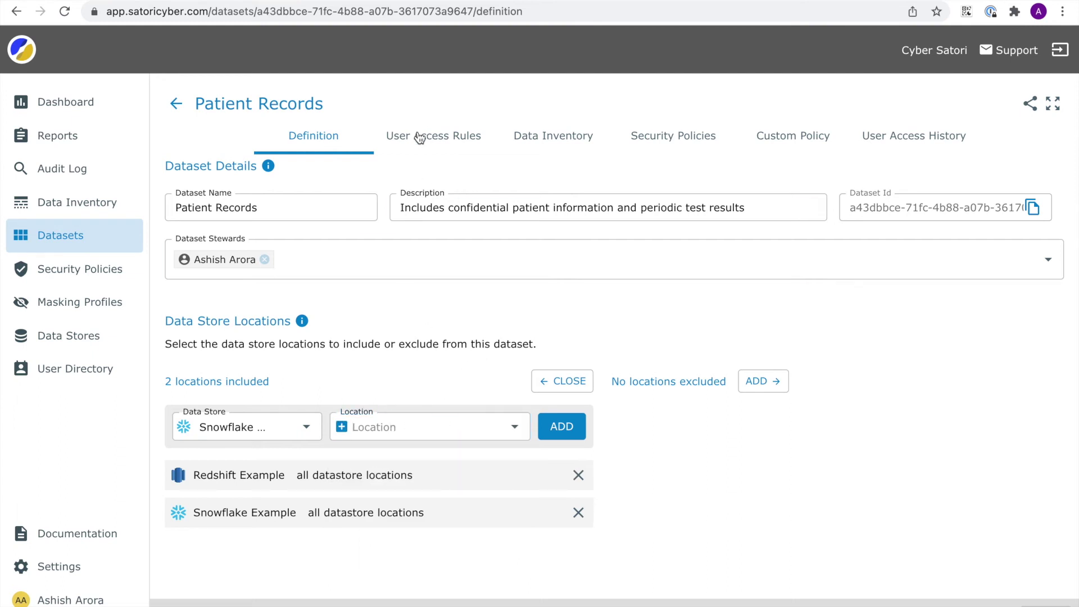
Step: Review the dataset's stewards and user access rules, and slightly enlarge the query editor in the Snowflake worksheet
{"action": "left_click", "coordinate": [356, 255]}
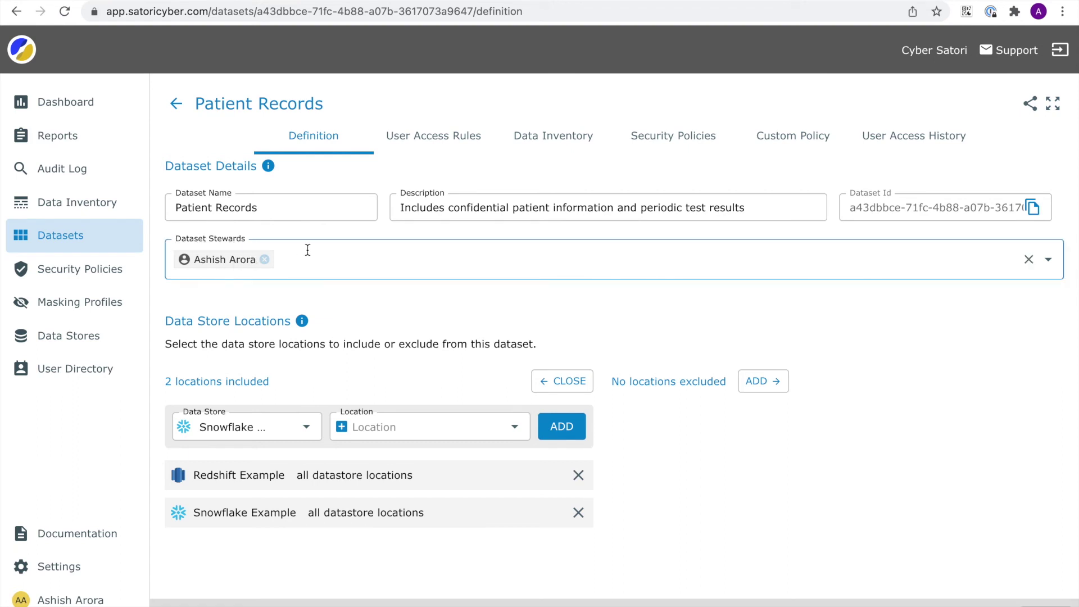
{"action": "left_click", "coordinate": [445, 139]}
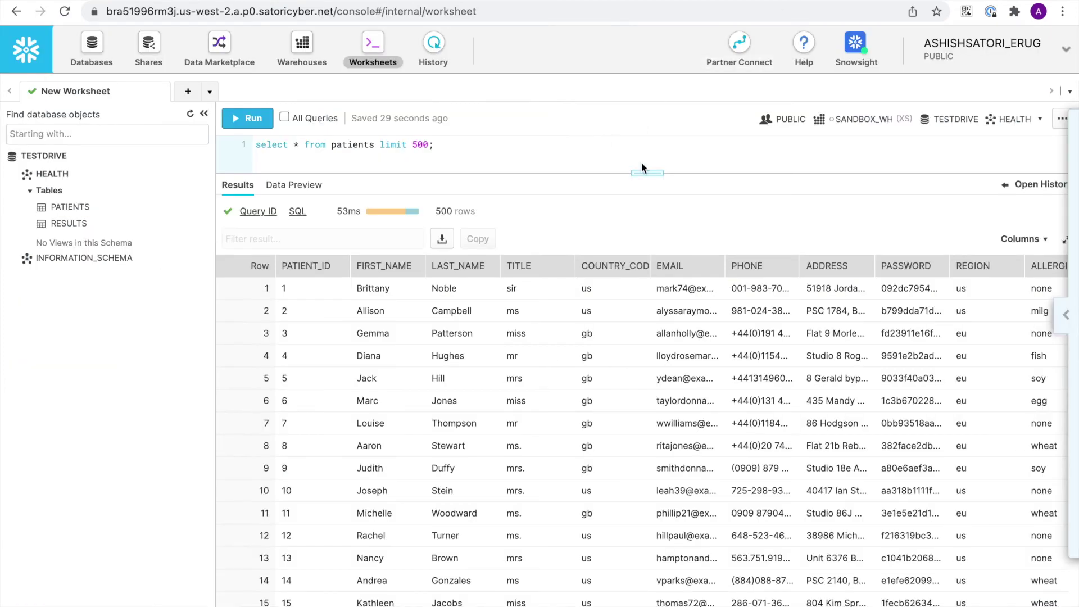
{"action": "left_click_drag", "start_coordinate": [641, 173], "coordinate": [637, 194]}
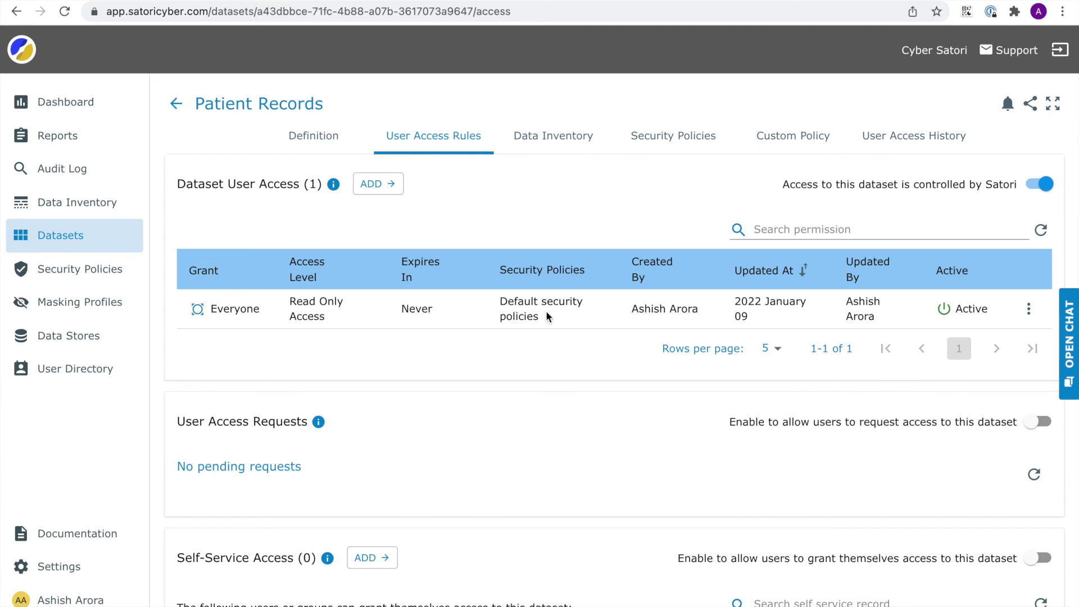
Step: Open the Patient PII Data Protection policy assigned to Patient Records, check its dynamic masking rule, and save the policy
{"action": "left_click", "coordinate": [672, 144]}
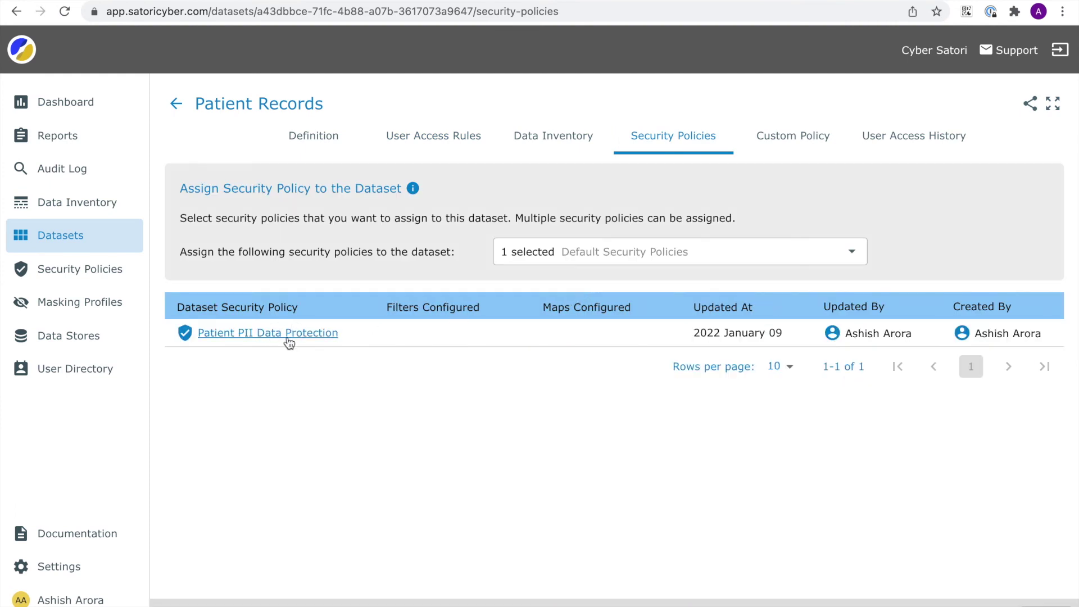
{"action": "left_click", "coordinate": [297, 342]}
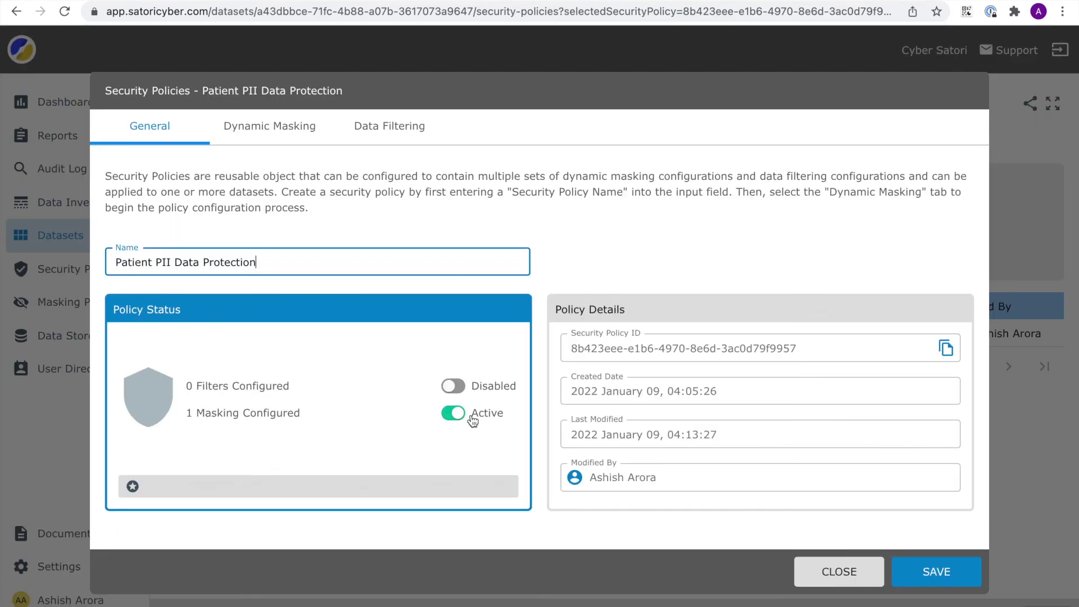
{"action": "left_click", "coordinate": [270, 127]}
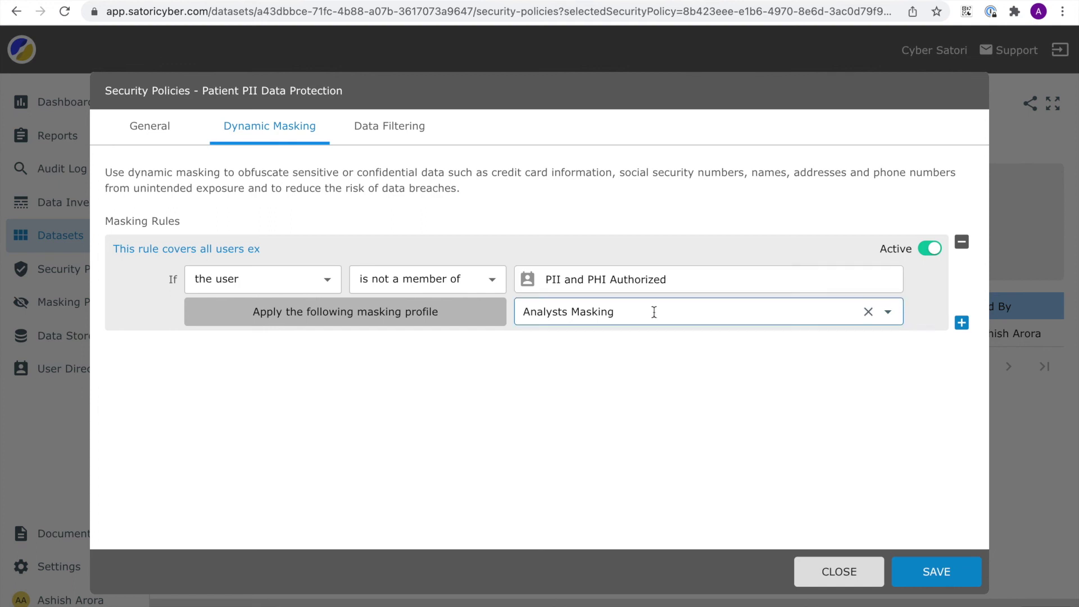
{"action": "left_click", "coordinate": [930, 572]}
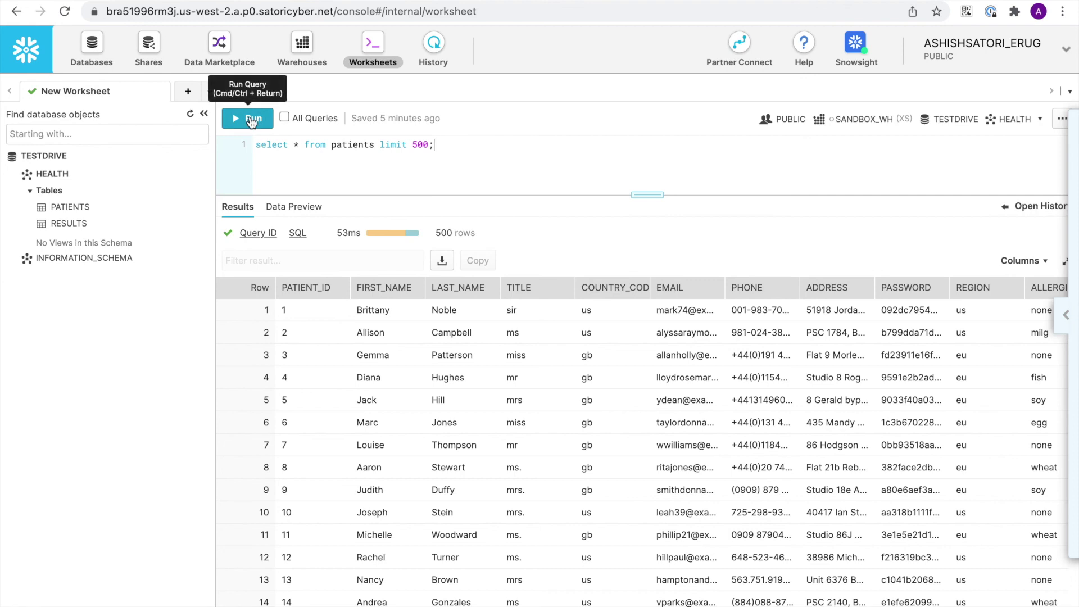
Step: Rerun the query "select * from patients limit 500;" in the Snowflake worksheet
{"action": "left_click", "coordinate": [252, 120]}
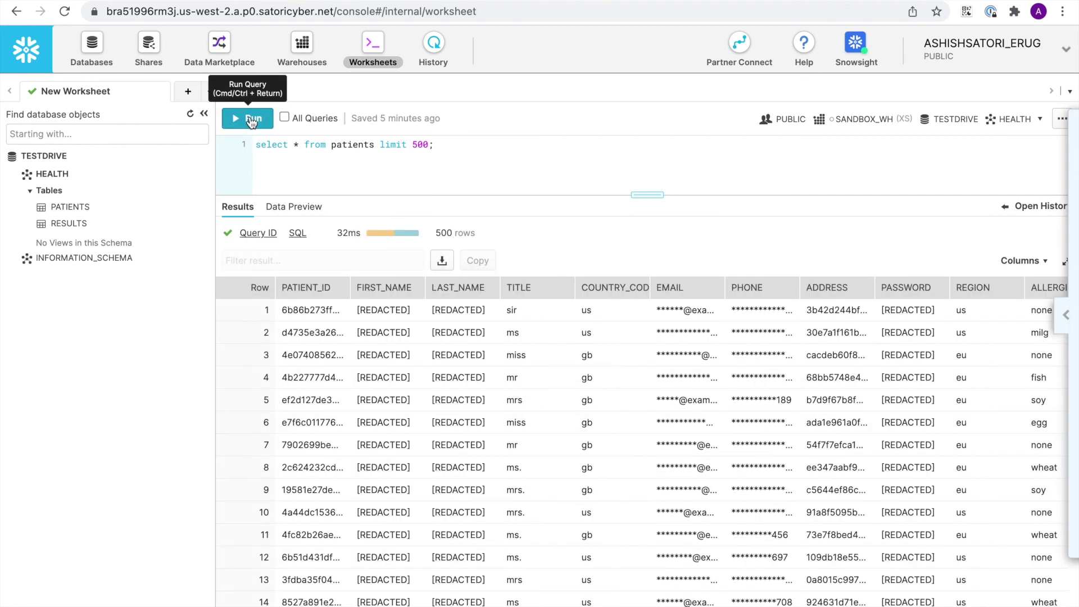